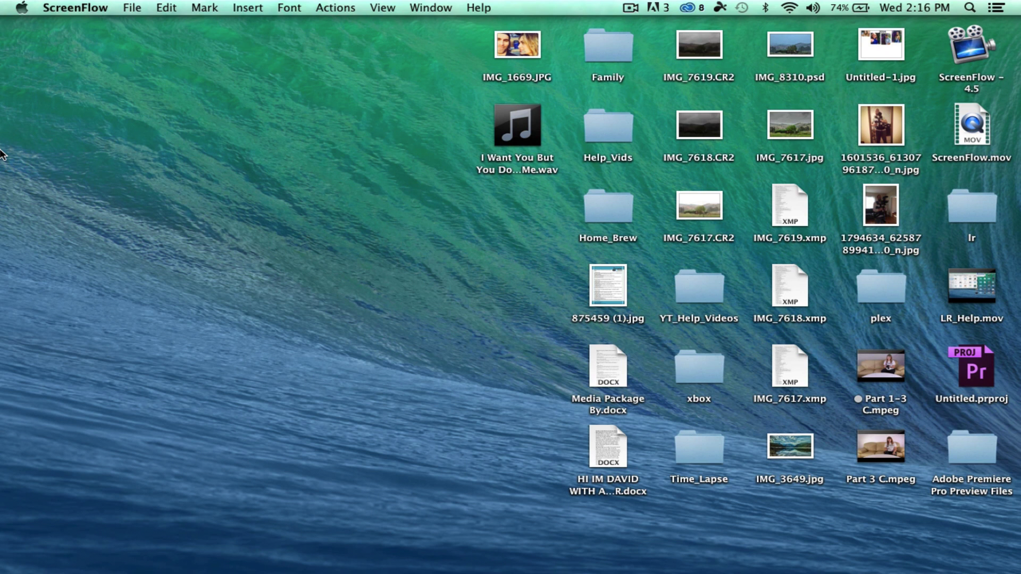
Step: Launch Camtasia 2 from its Dock icon to bring up the trial window
mouse_move(734, 554)
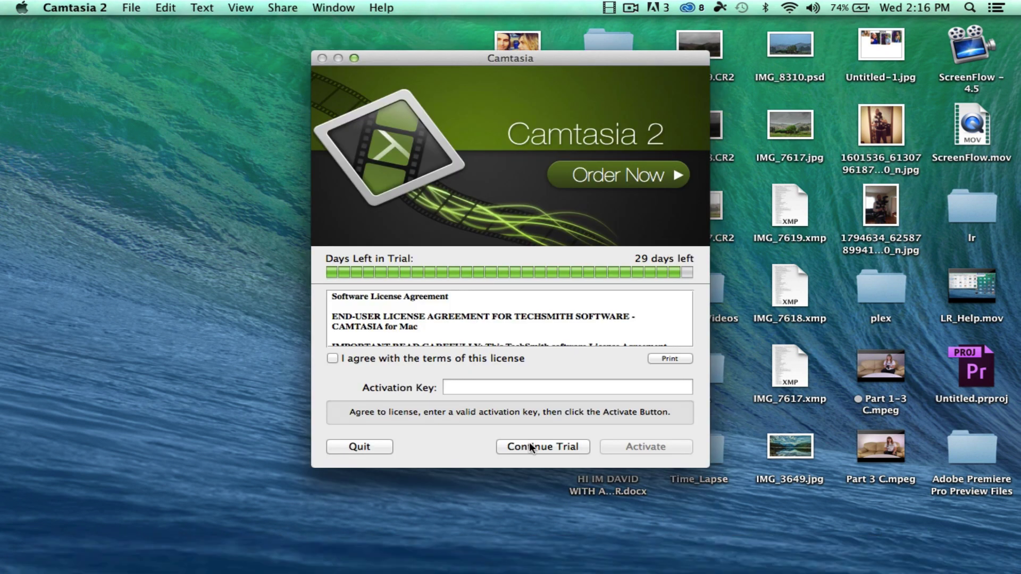
Step: Continue the trial and glance at the Camtasia 2 menu without choosing anything
click(531, 447)
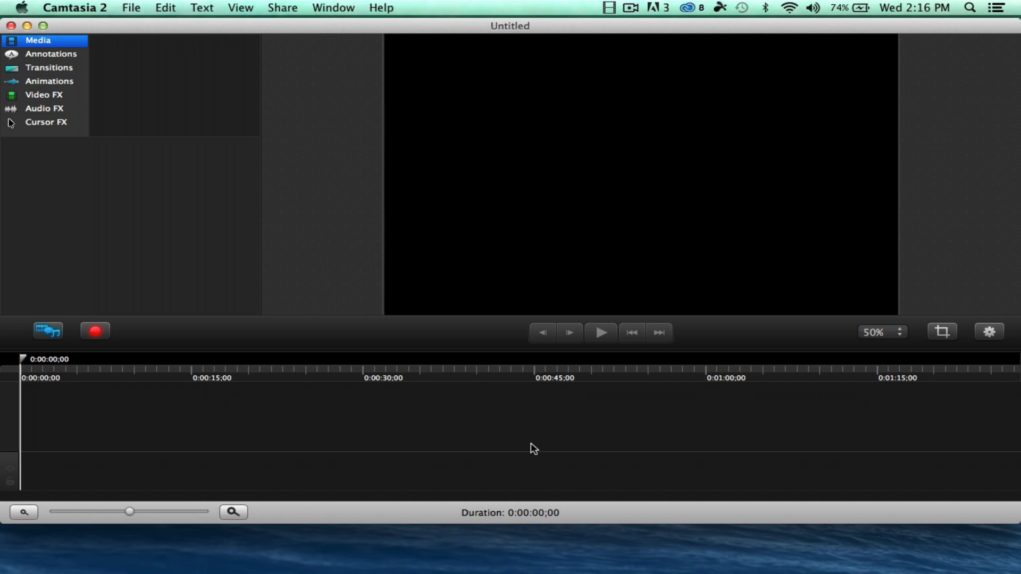
click(93, 6)
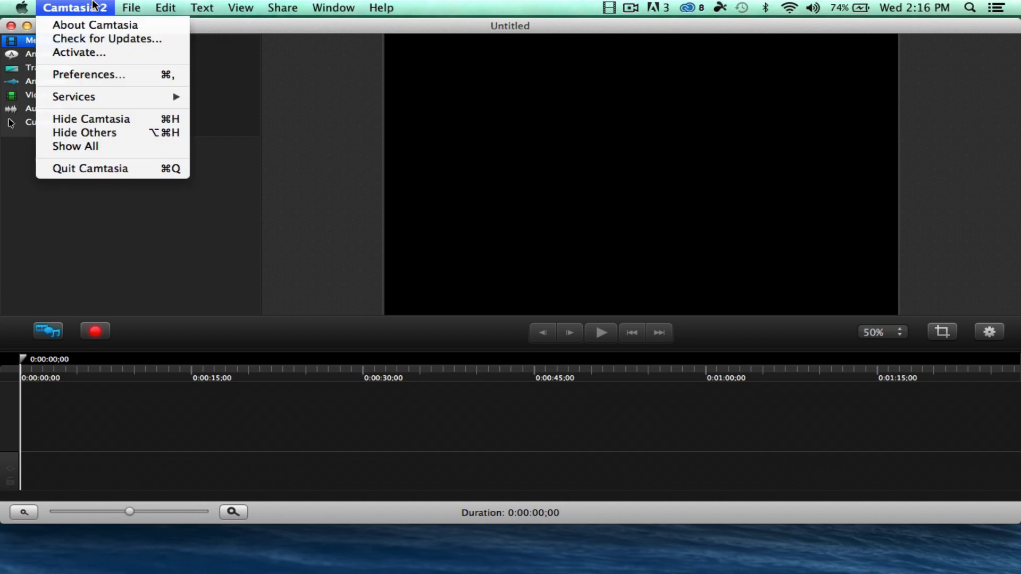
click(93, 5)
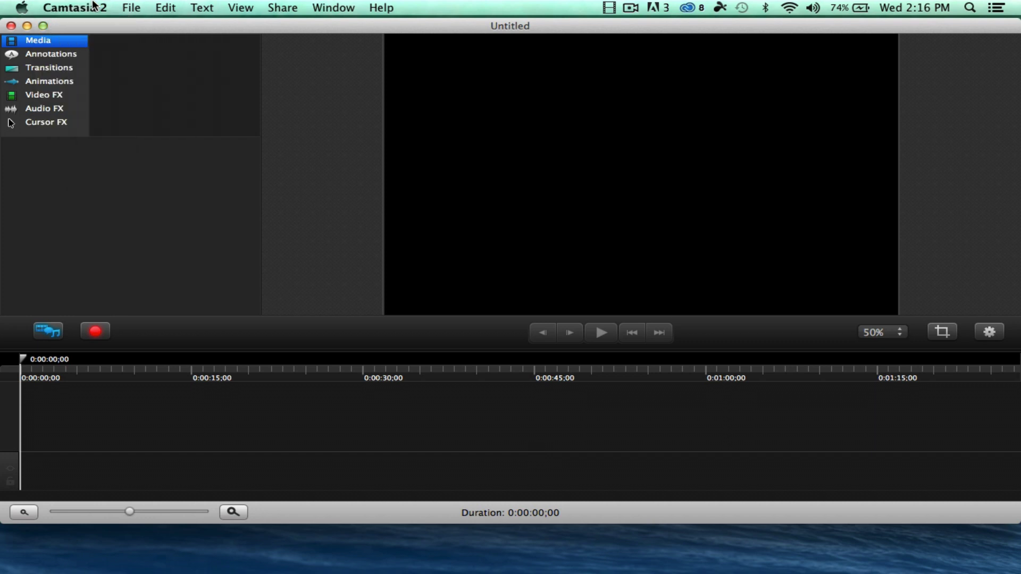
Step: Open the screen recorder, minimize the editor, and check the capture size list
click(108, 332)
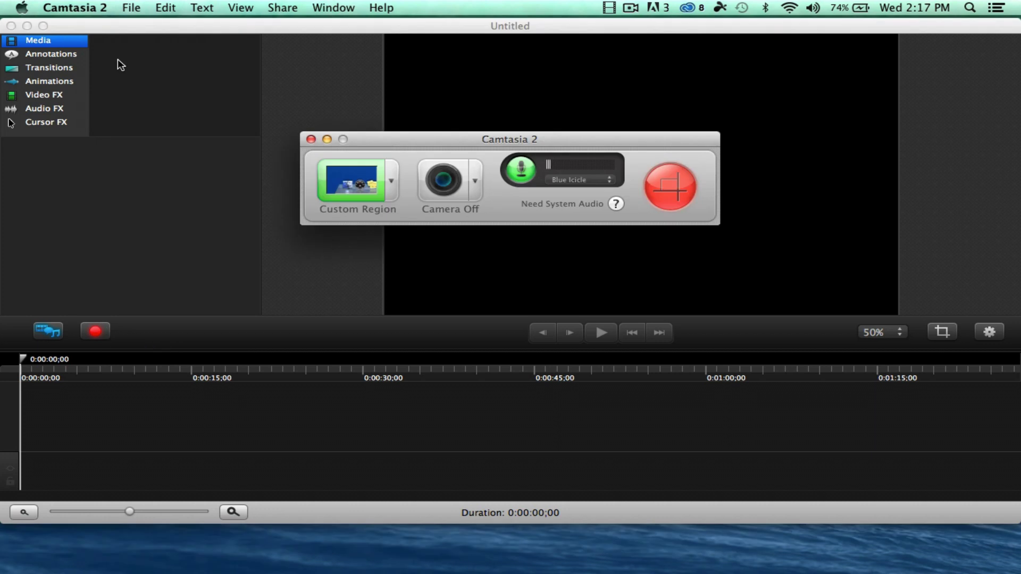
click(27, 25)
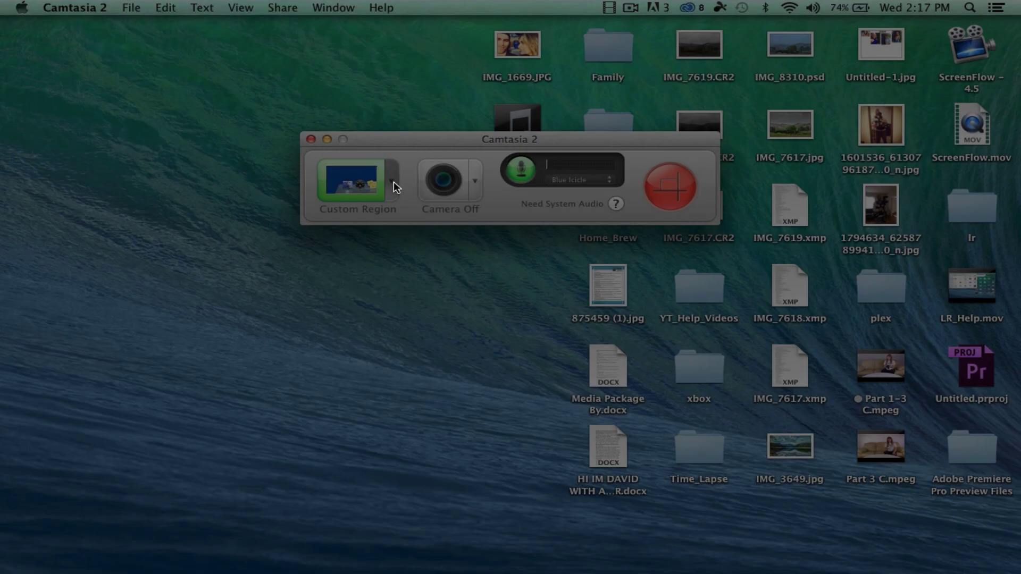
click(391, 181)
click(374, 248)
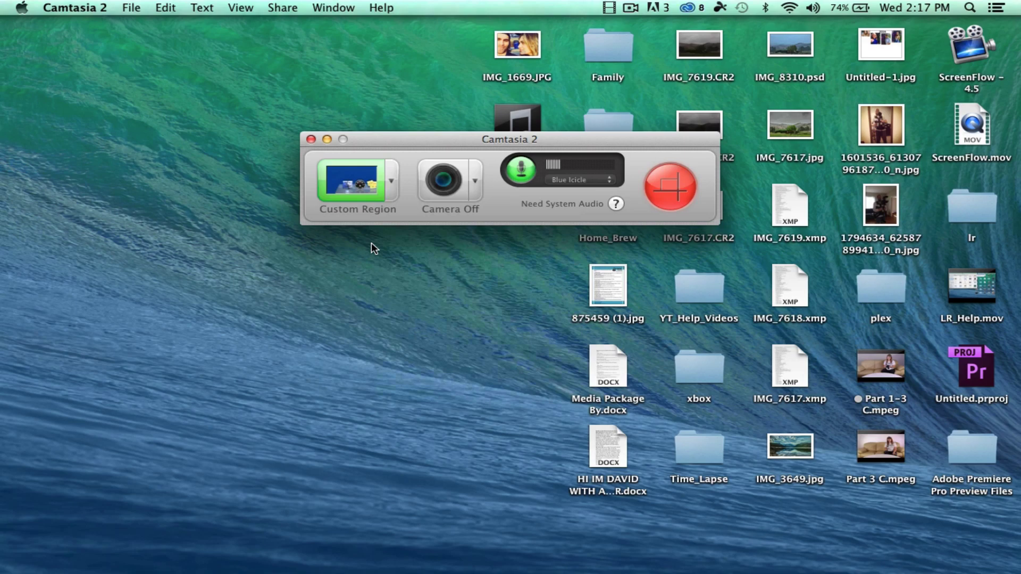
click(22, 7)
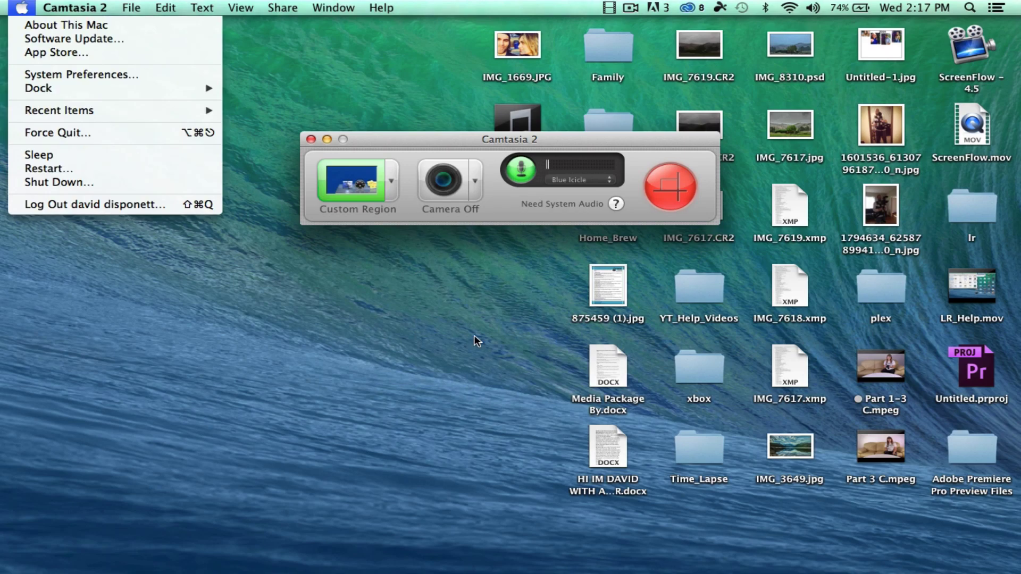
click(474, 335)
click(21, 7)
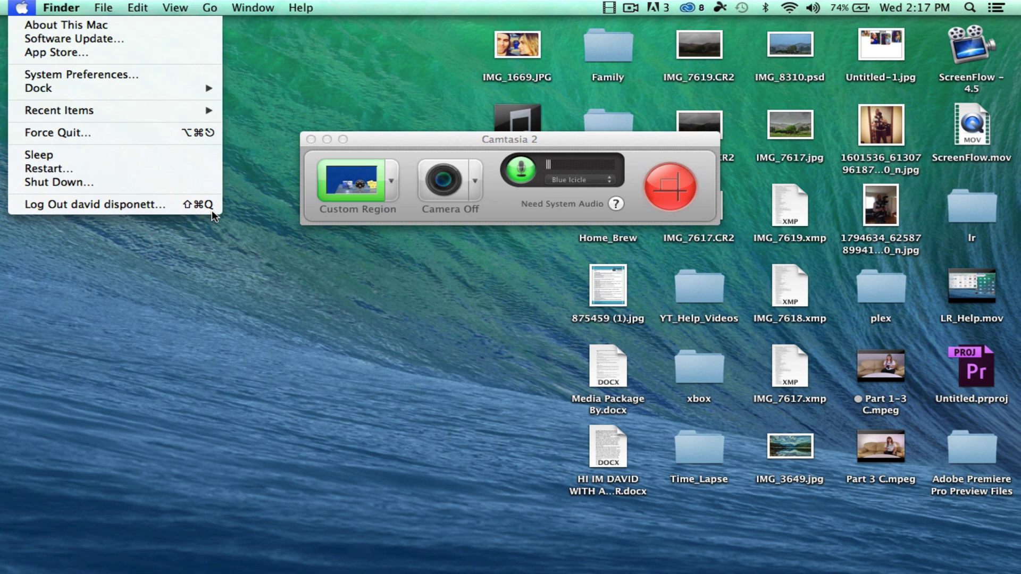
click(205, 284)
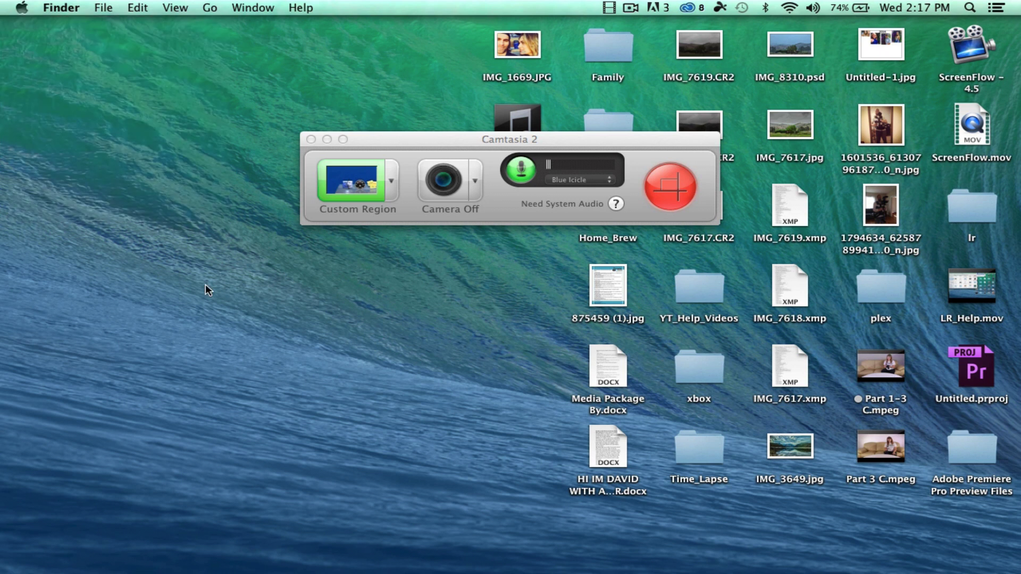
Step: Try out a custom capture area, cancel it, and move the recorder panel top-left
click(673, 195)
drag(0, 0, 1020, 517)
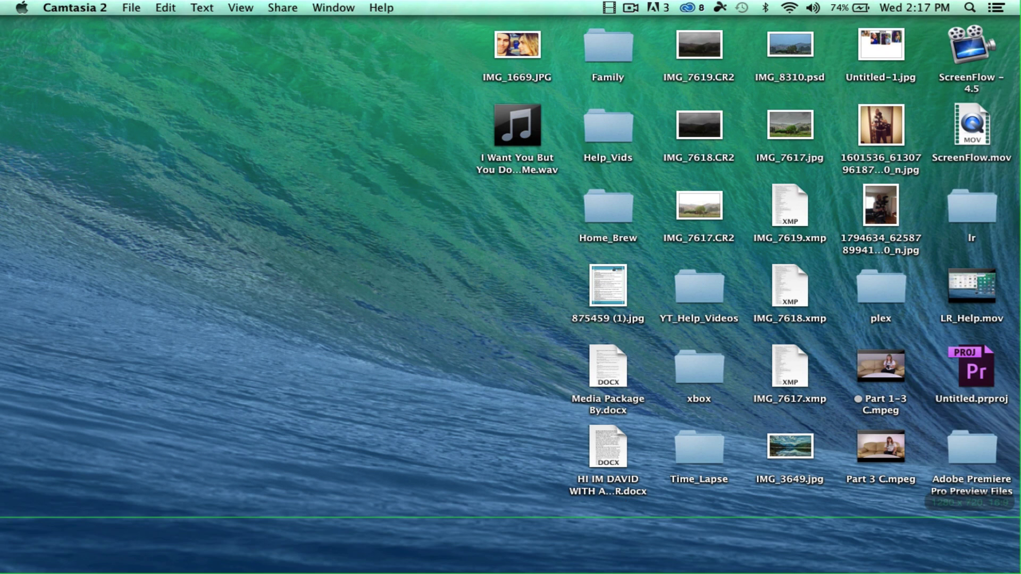
drag(970, 517, 968, 517)
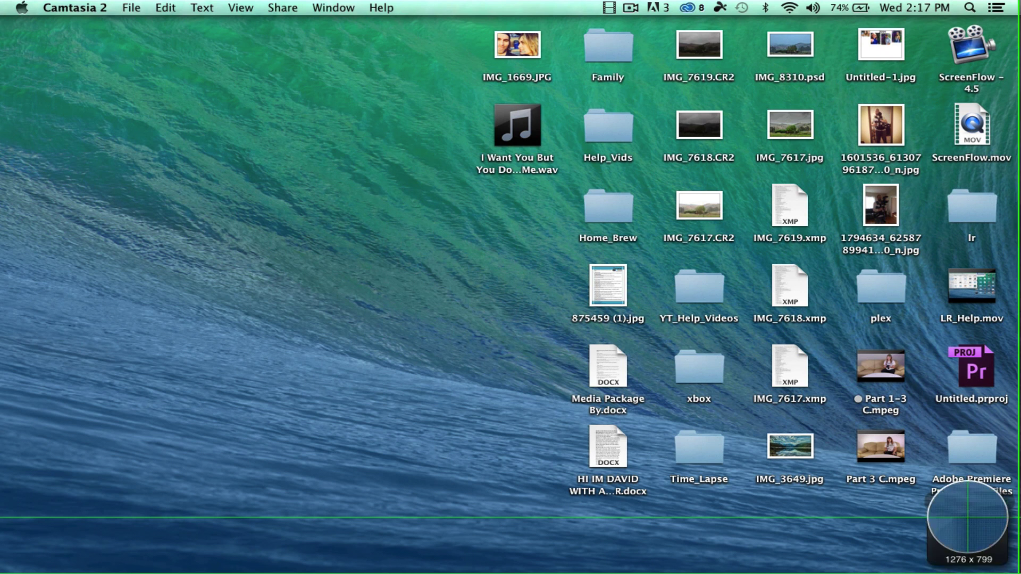
drag(968, 516, 530, 371)
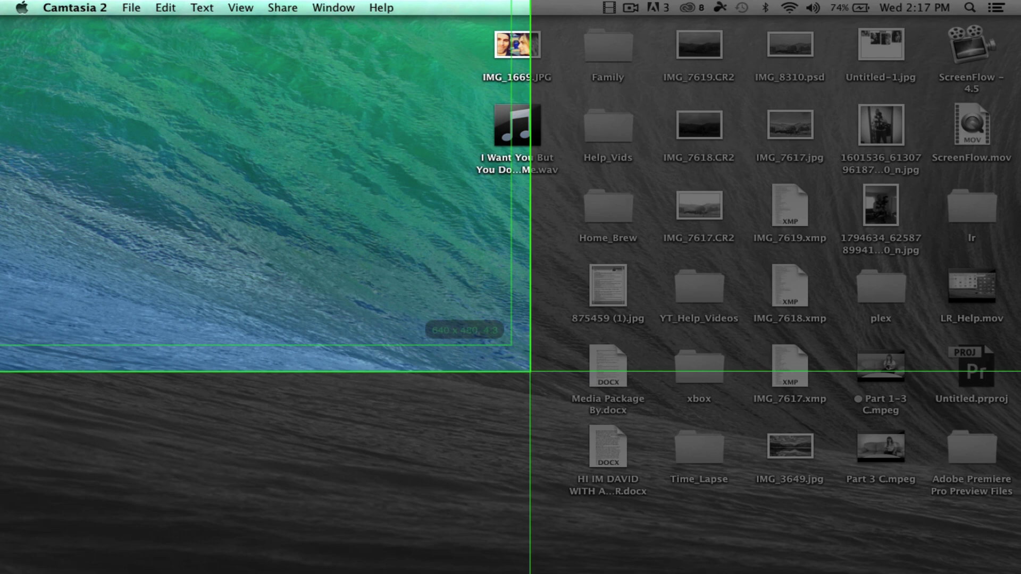
key(Escape)
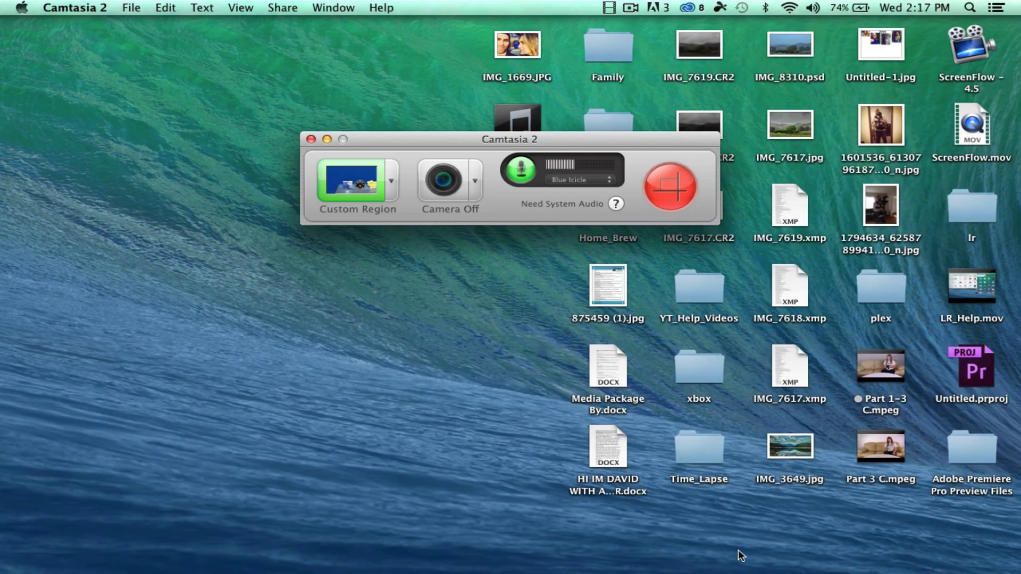
drag(367, 141, 97, 56)
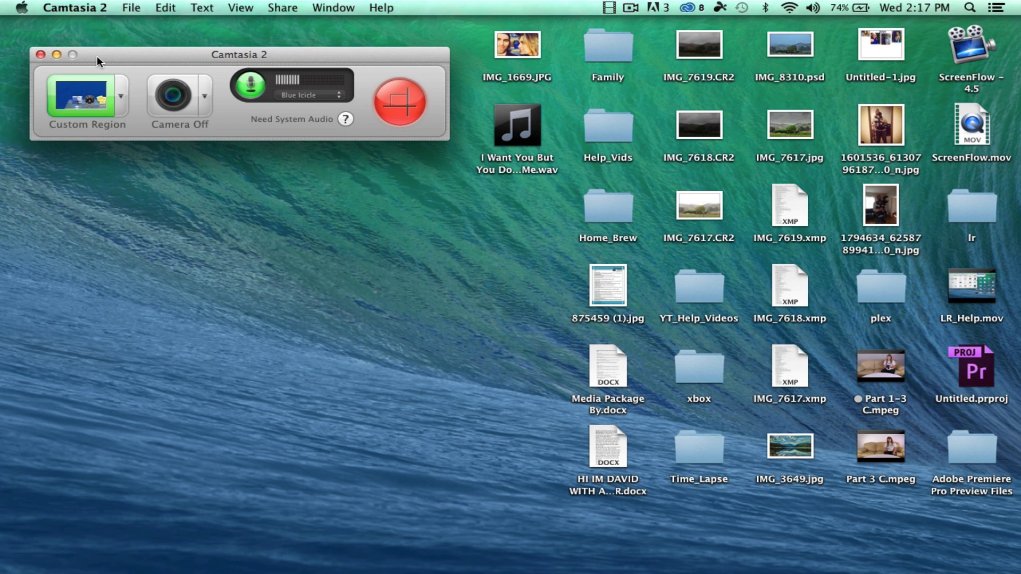
mouse_move(994, 286)
right_click(993, 279)
mouse_move(949, 294)
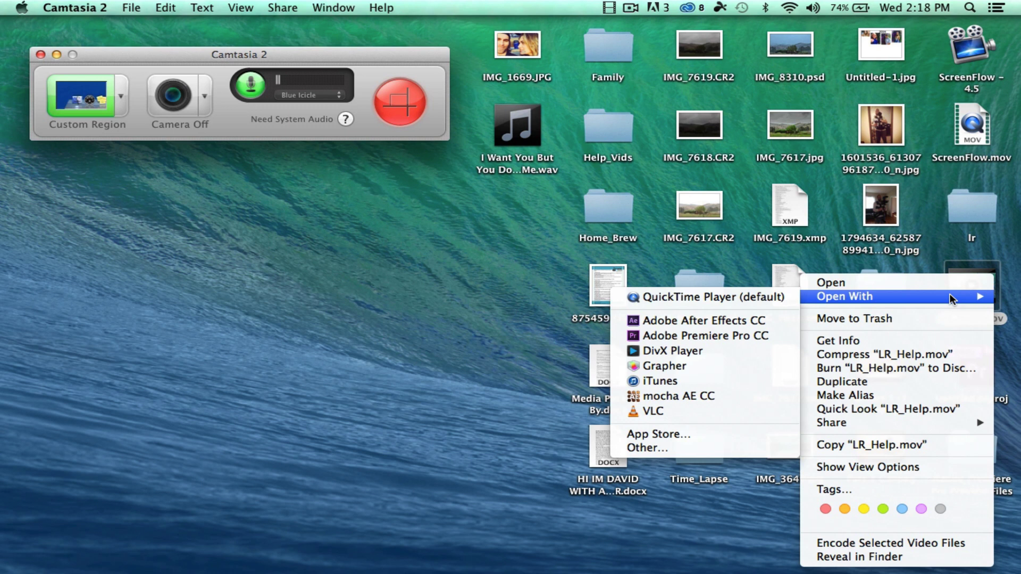
click(690, 409)
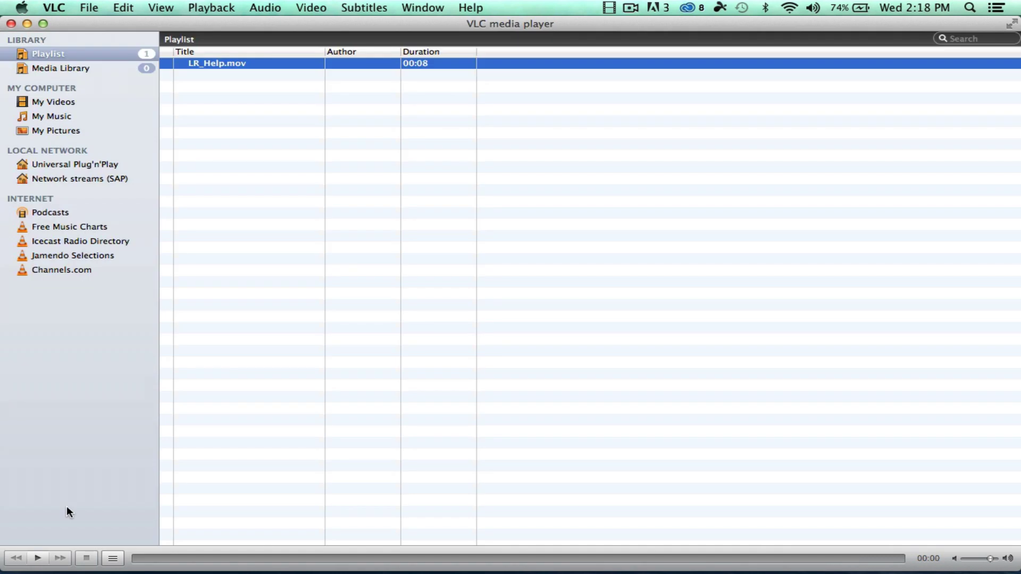
click(10, 23)
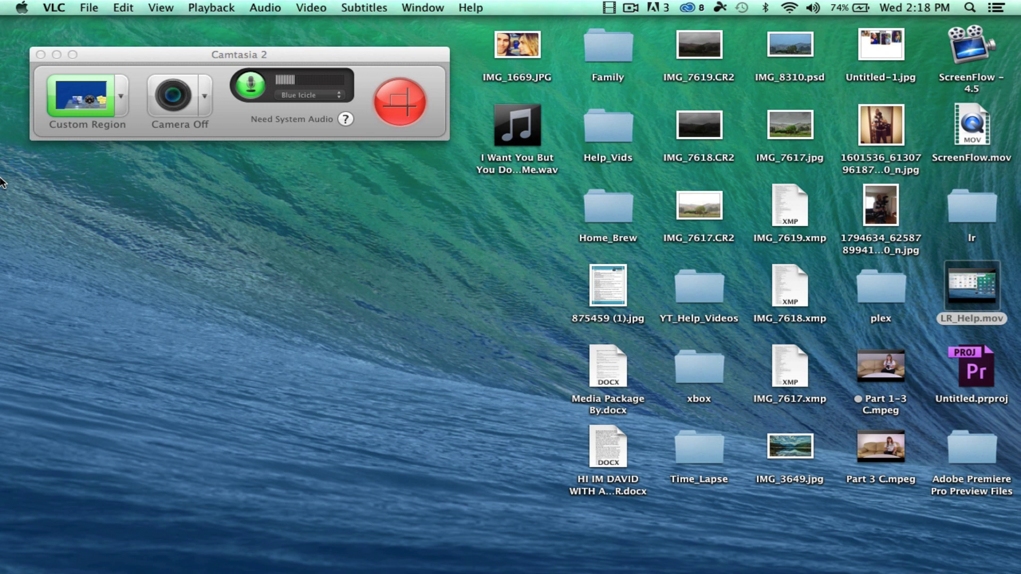
Step: Mark out a 775 × 507 capture area, then cancel the selection
click(394, 119)
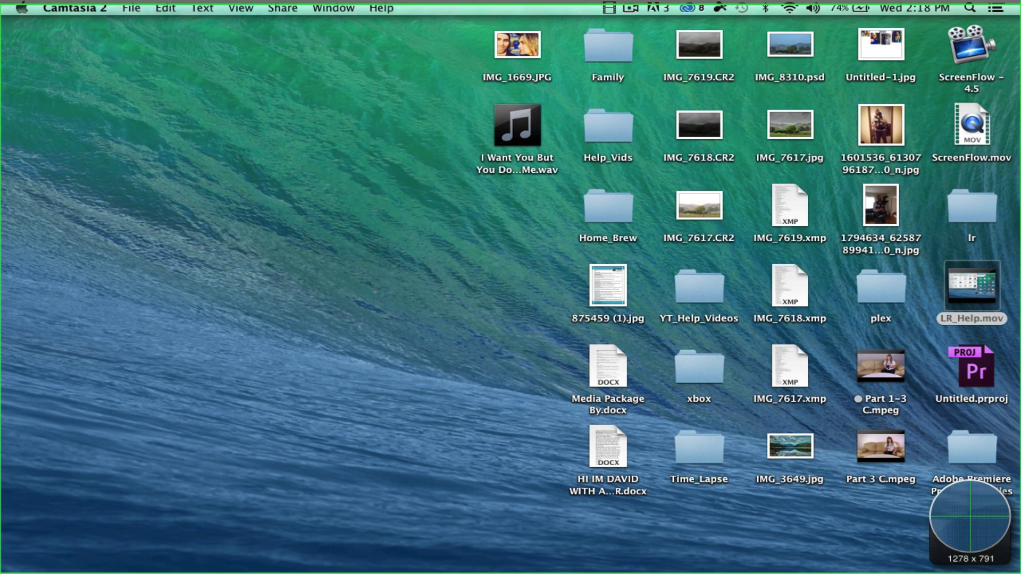
drag(1019, 567, 619, 364)
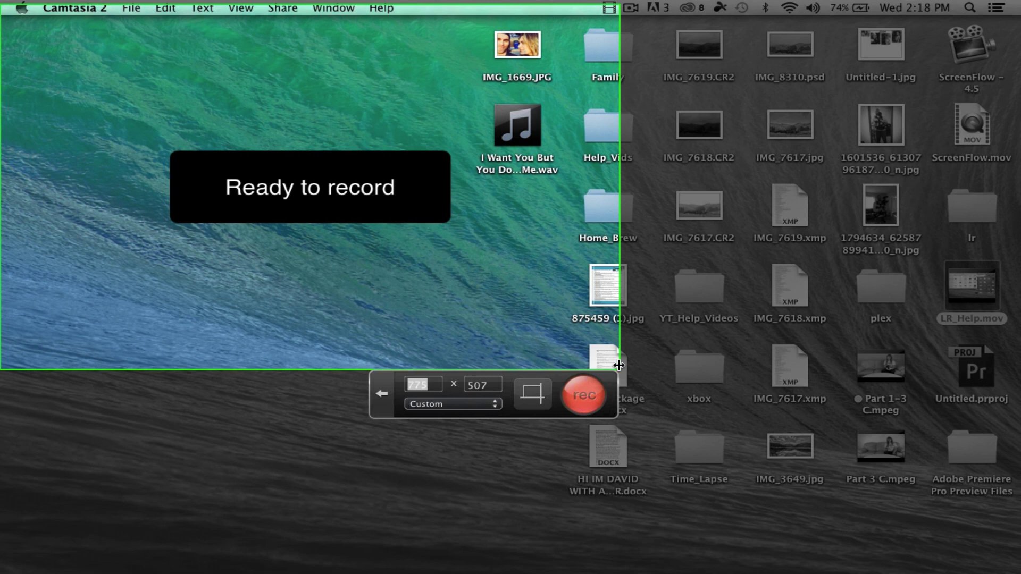
key(Escape)
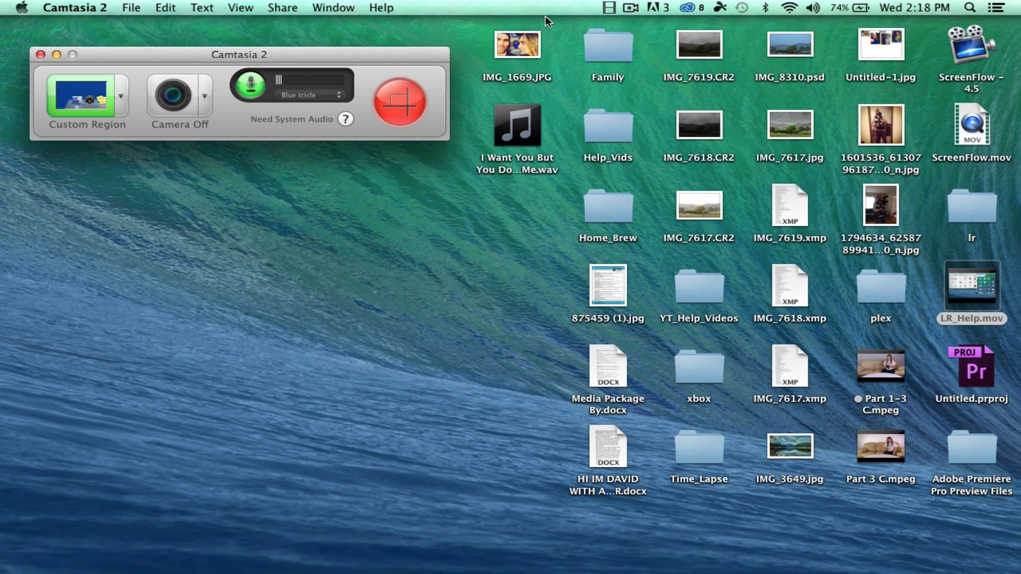
Step: Restore the minimized Untitled editor window from the Dock
click(609, 8)
click(487, 320)
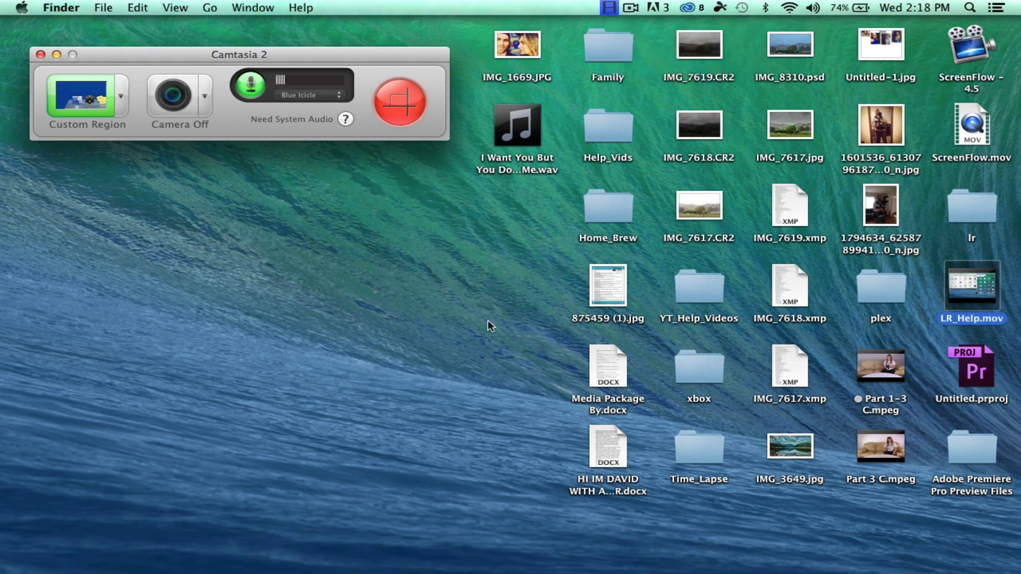
mouse_move(660, 568)
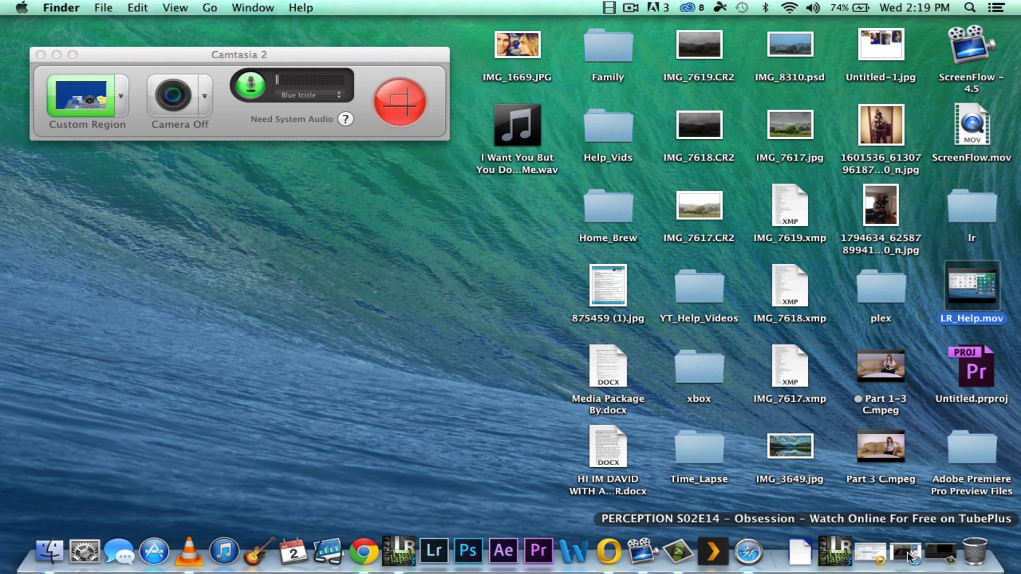
click(910, 556)
Step: Set the Canvas preference to scale recordings to 1,290 × 806, then close Preferences
click(82, 8)
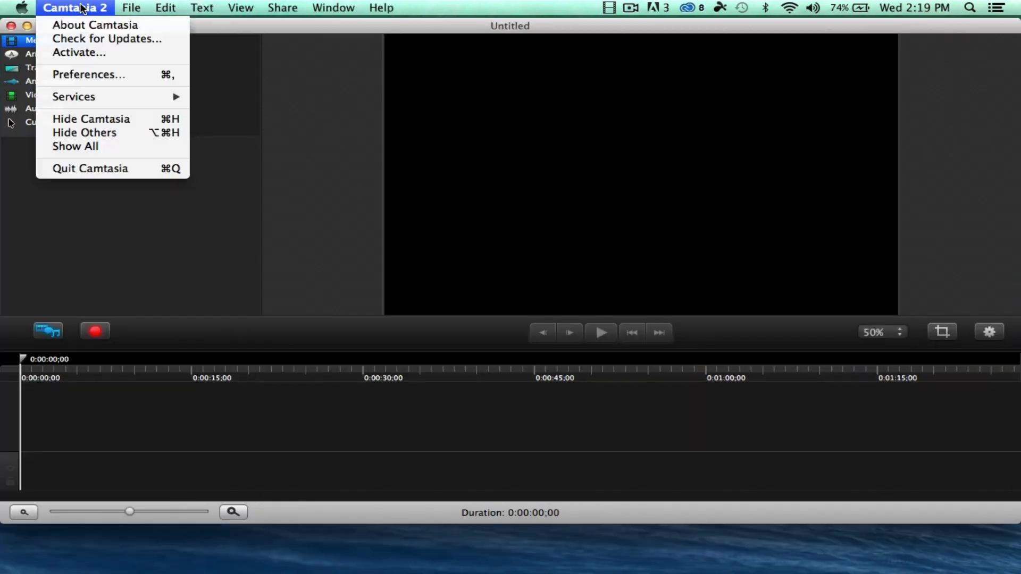
click(101, 72)
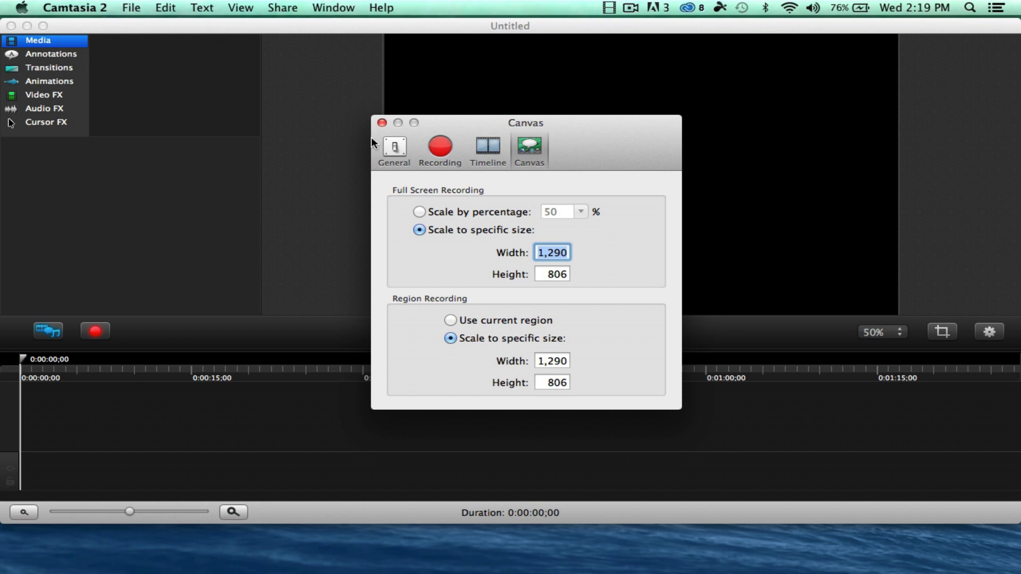
click(381, 123)
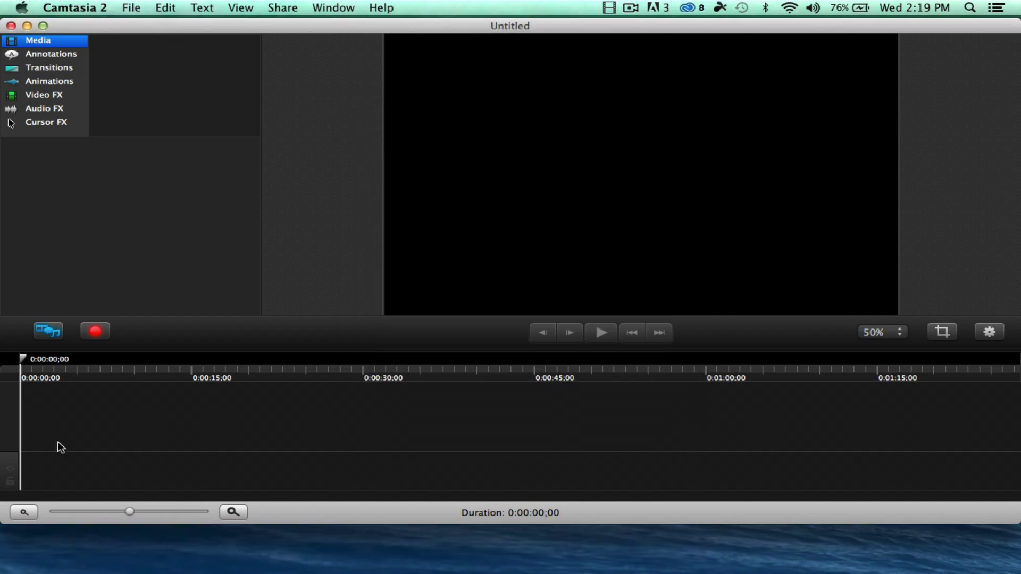
Step: Record a roughly 7-second 1280 x 800 desktop area, then stop recording
click(94, 331)
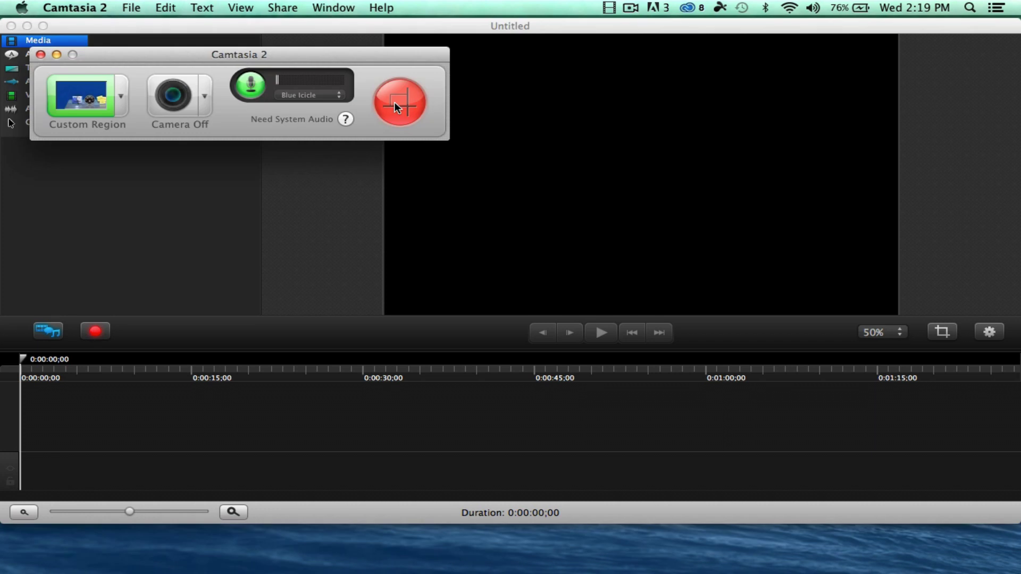
click(120, 96)
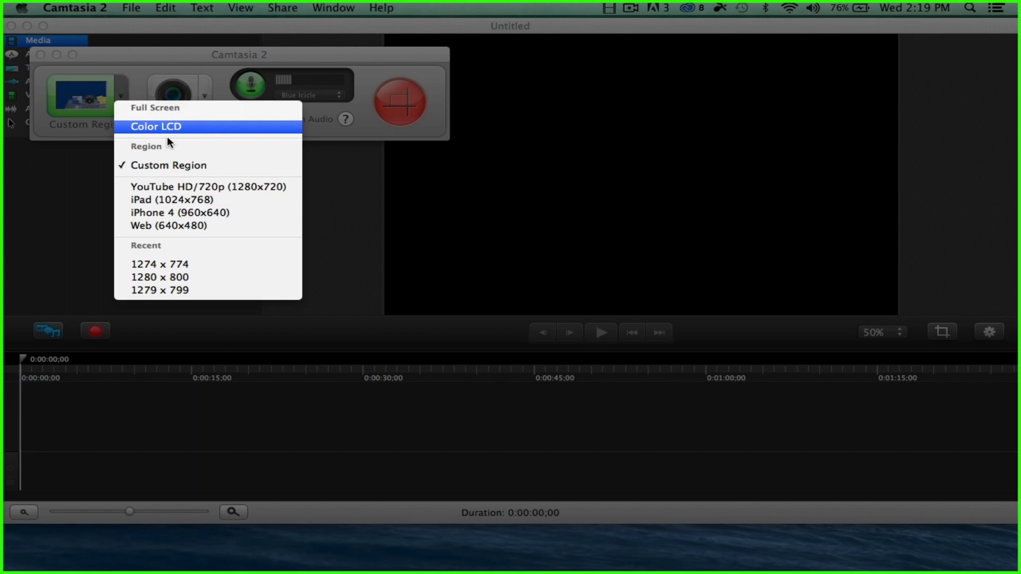
click(189, 282)
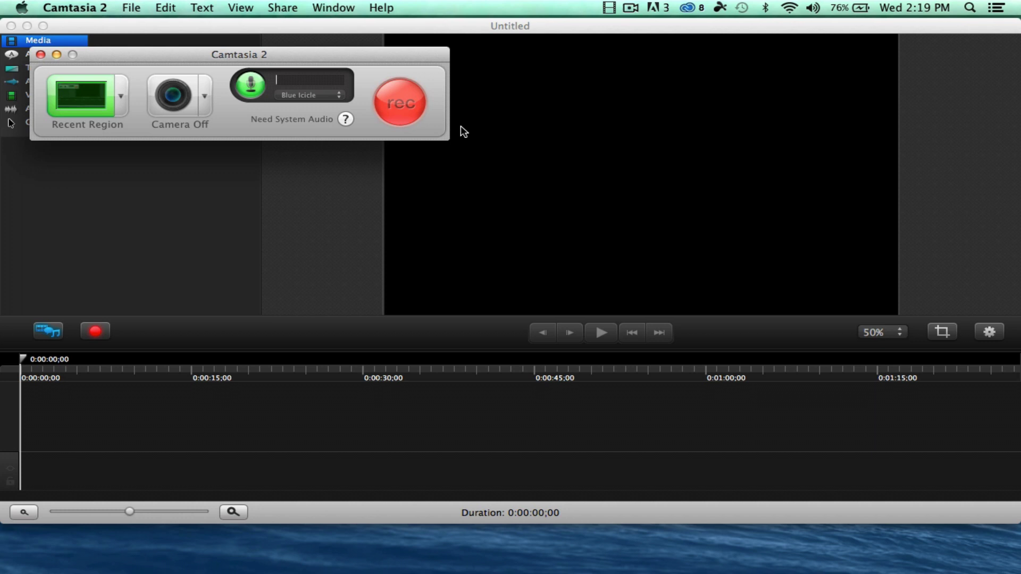
click(396, 103)
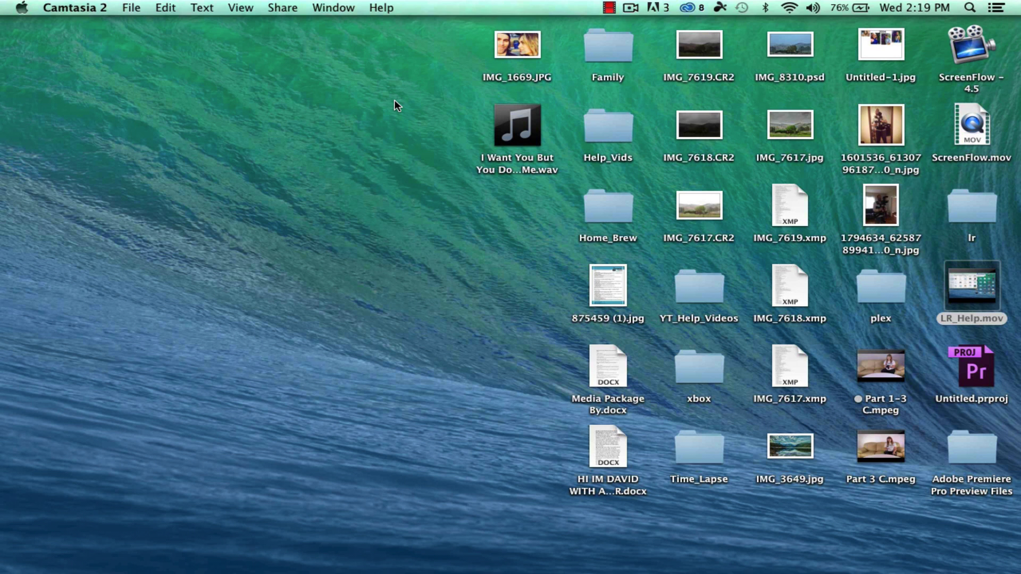
click(609, 8)
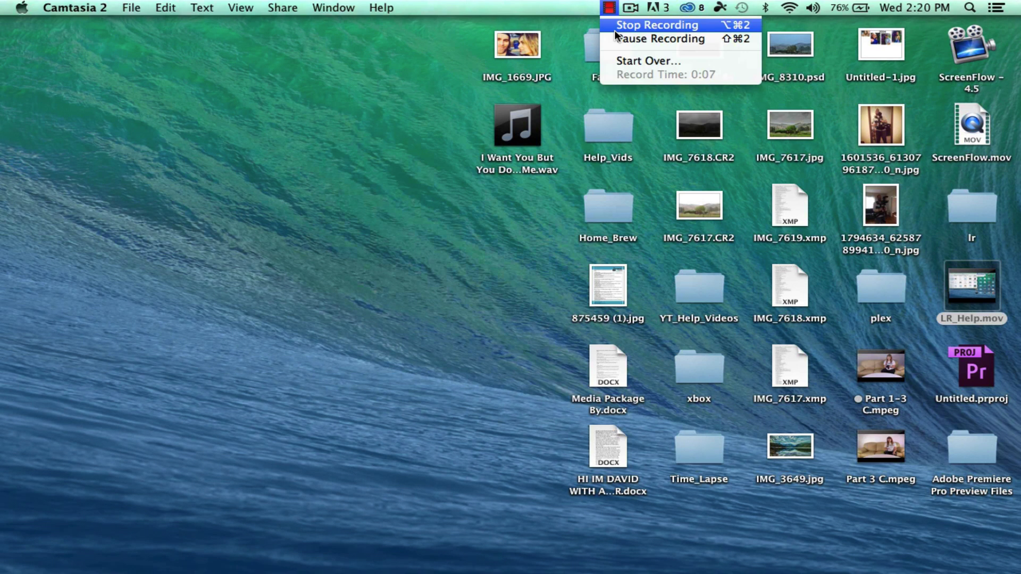
click(616, 28)
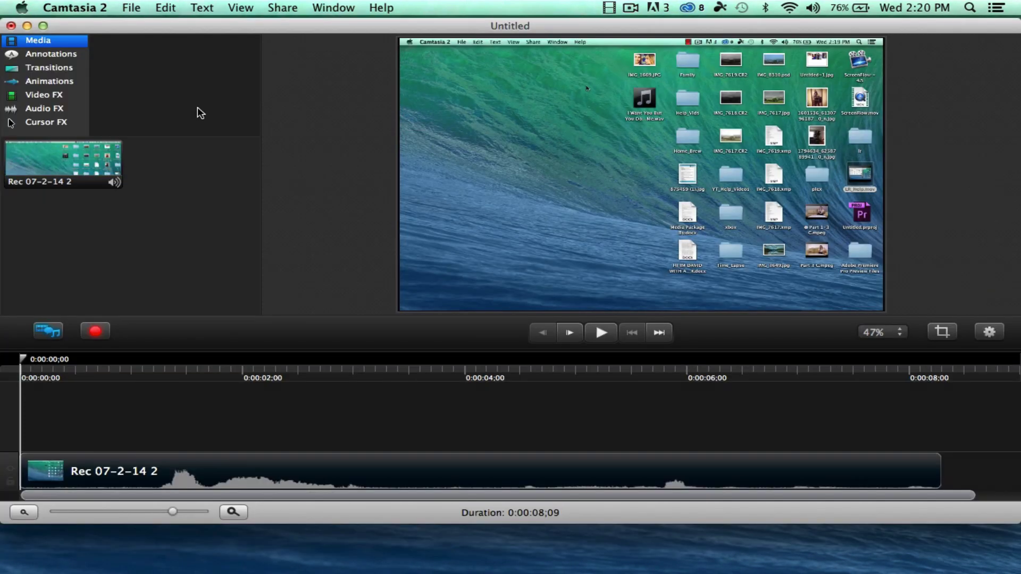
Step: Replace the timeline clip with the Rec 07-2-14 2 recording from the media bin
click(58, 160)
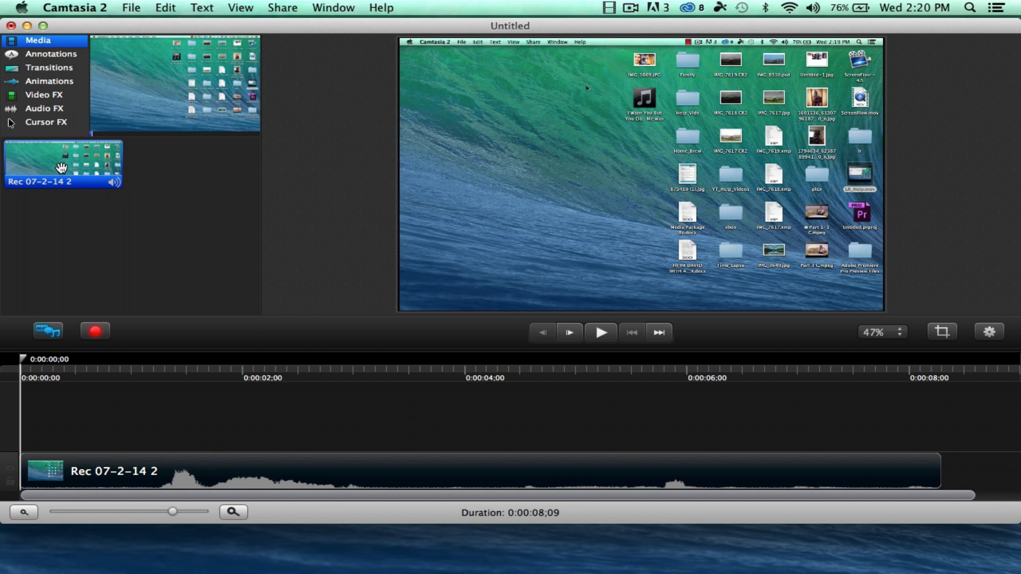
click(64, 468)
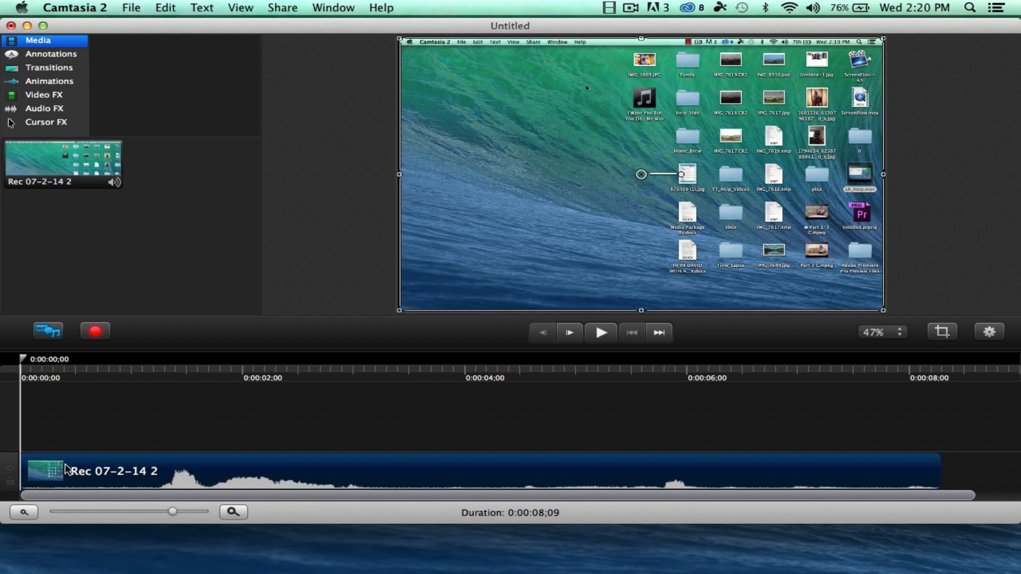
key(Delete)
drag(73, 161, 53, 481)
Step: Set the playhead to 0:00:00;20 and start a Share > Advanced Export
click(94, 366)
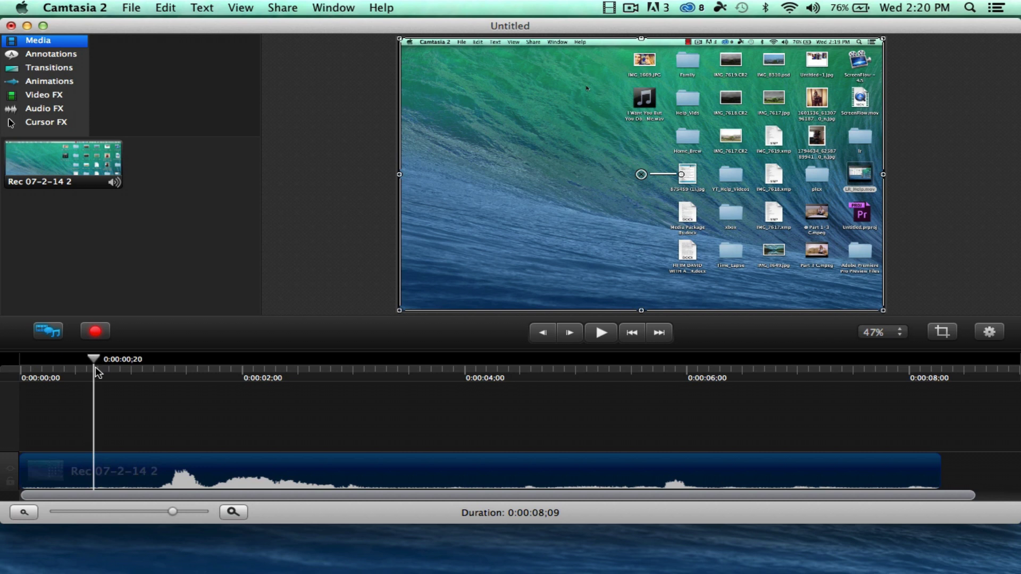
click(280, 7)
click(285, 137)
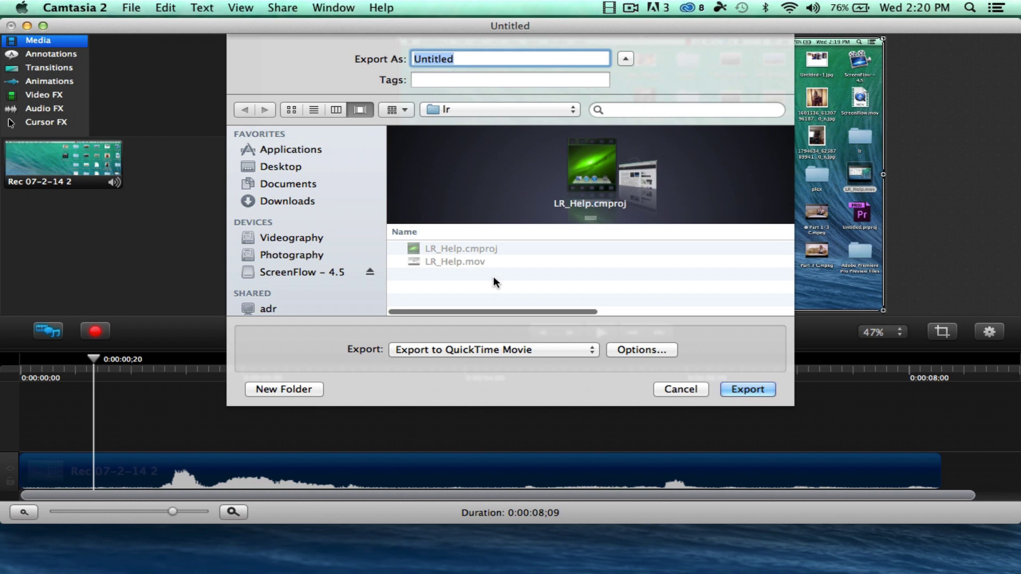
Step: Set the export video compression to H.264 at Best quality
click(641, 349)
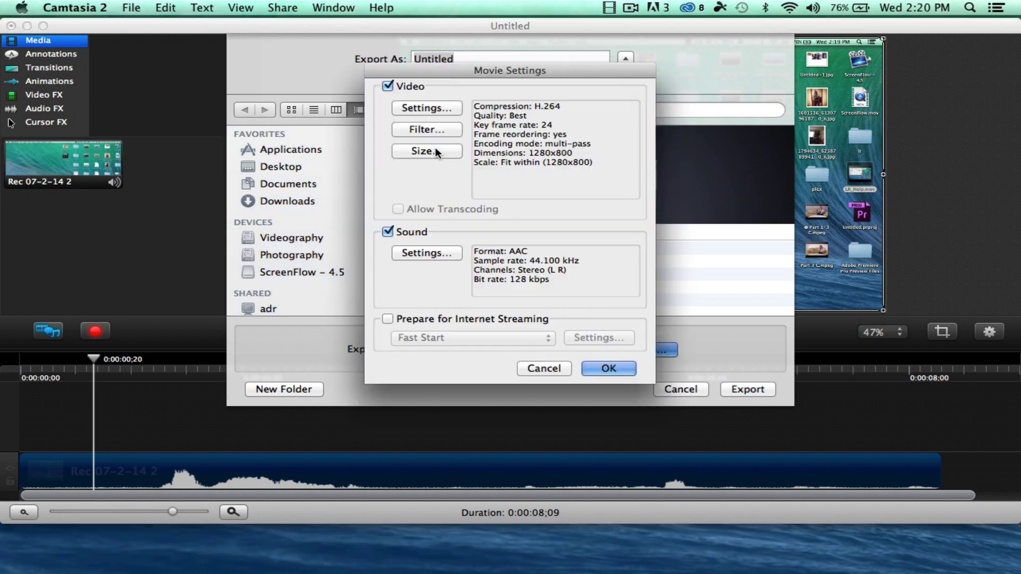
click(421, 106)
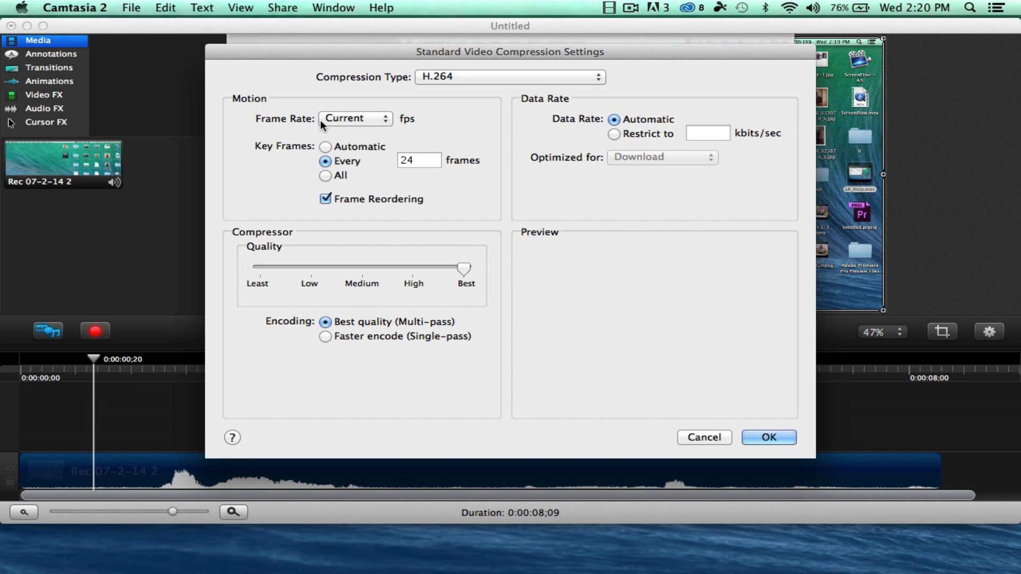
click(436, 76)
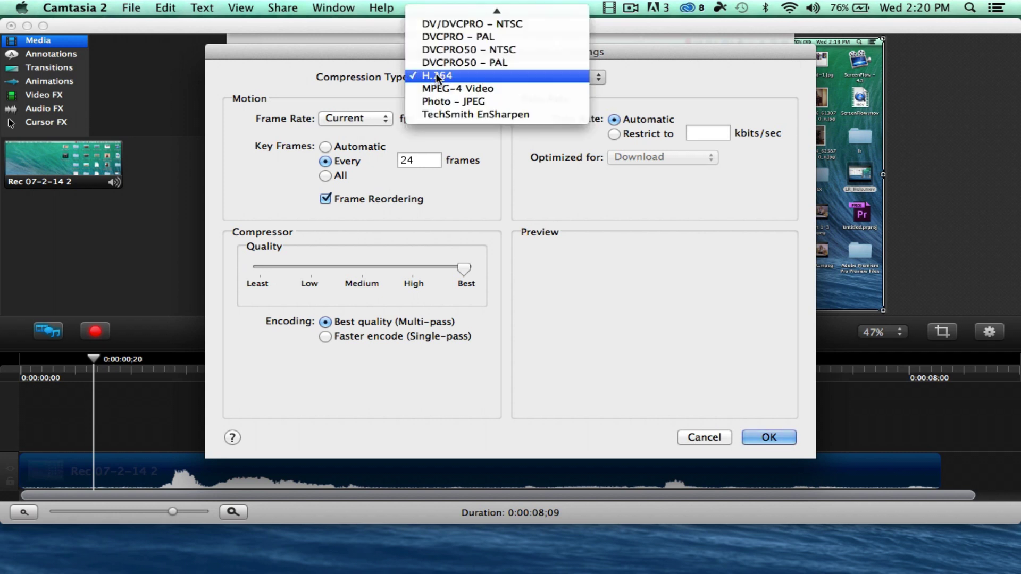
click(437, 76)
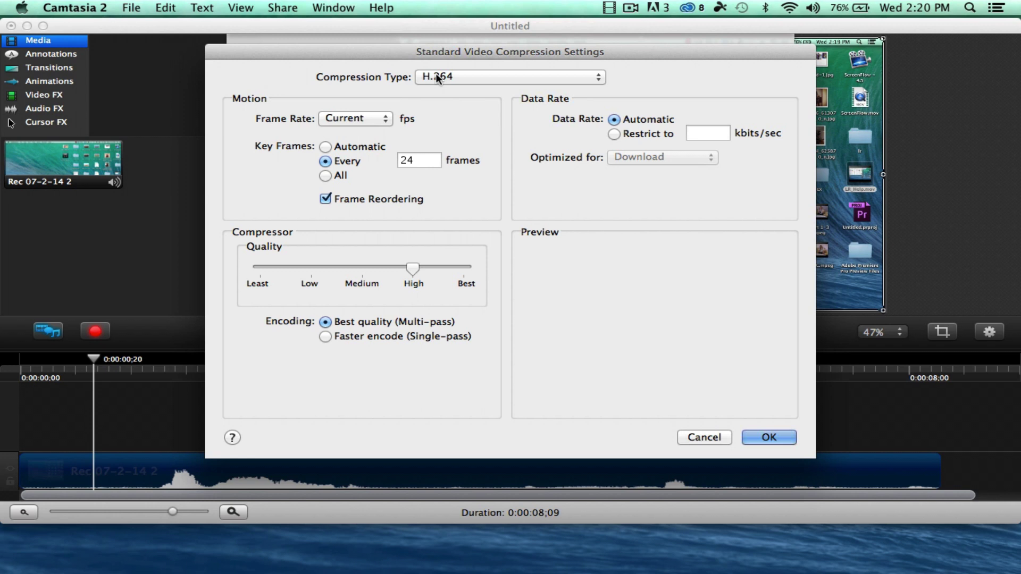
click(466, 268)
click(757, 437)
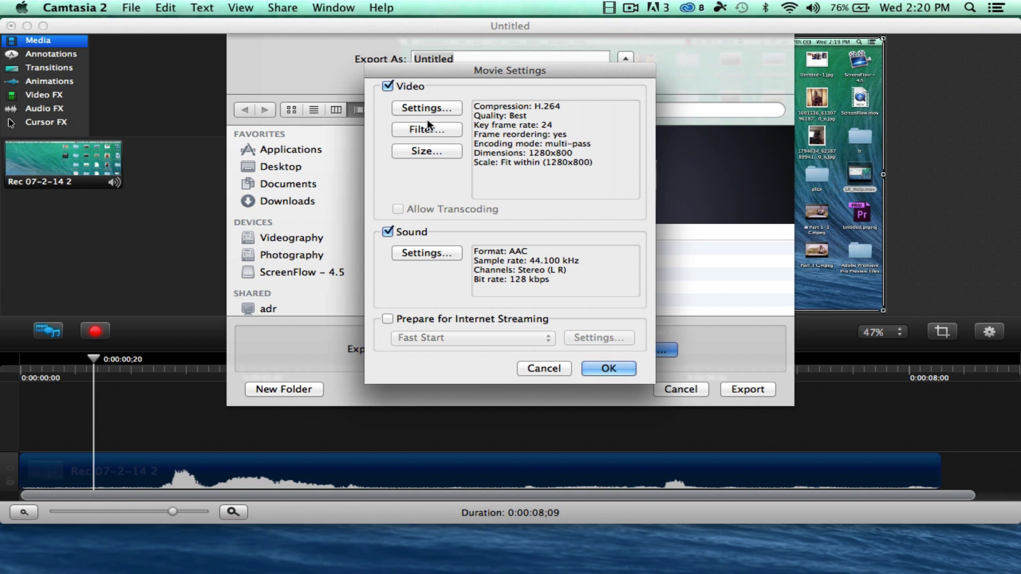
Step: Enter a custom export size of 1290 by 810
click(428, 151)
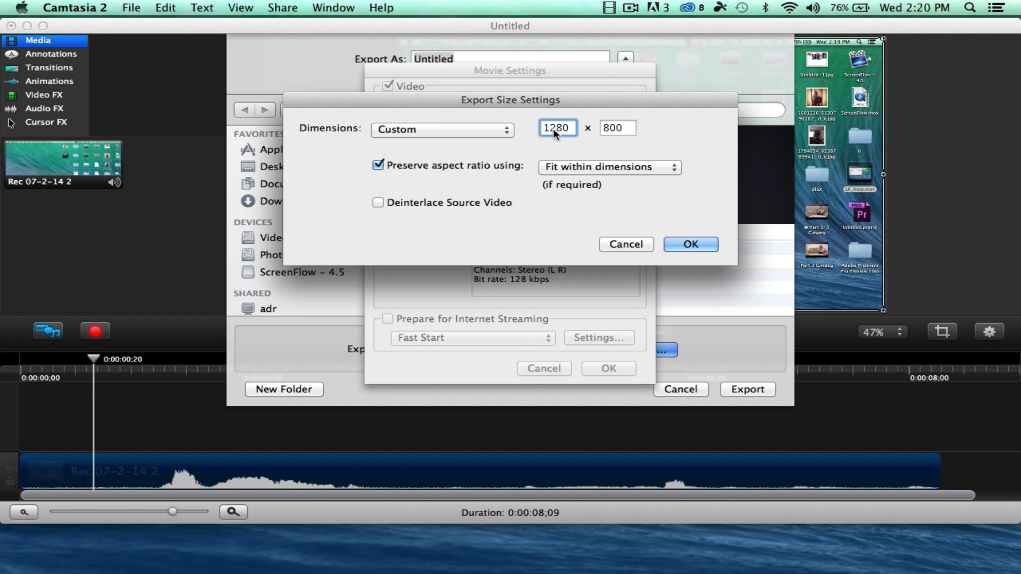
key(BackSpace)
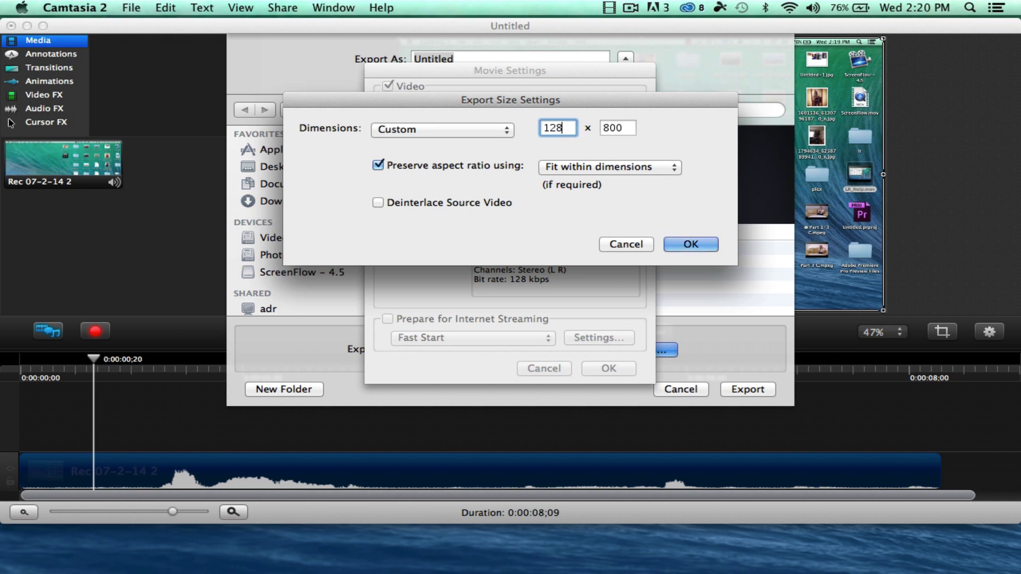
text(90)
key(Tab)
text(81)
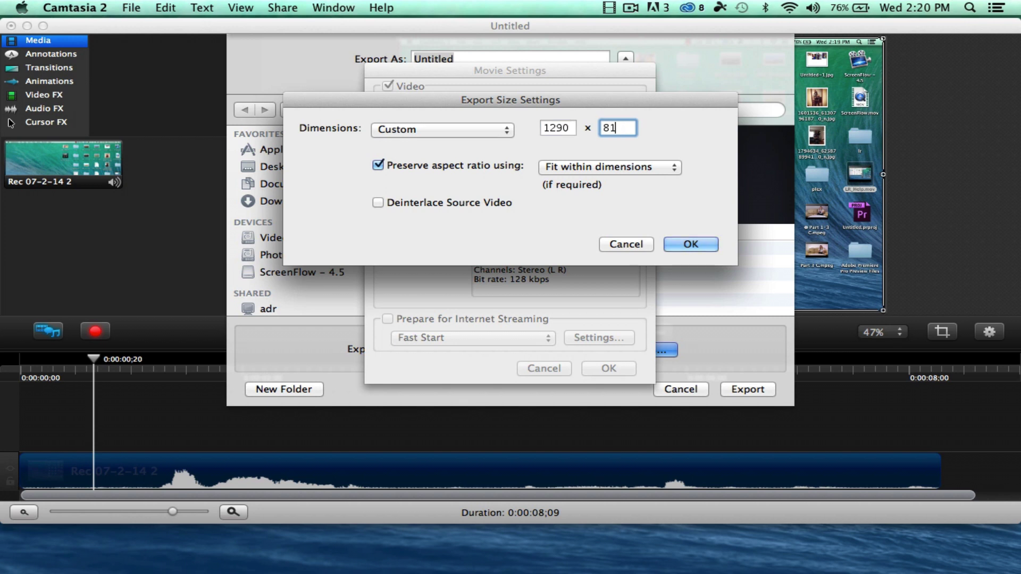
text(0)
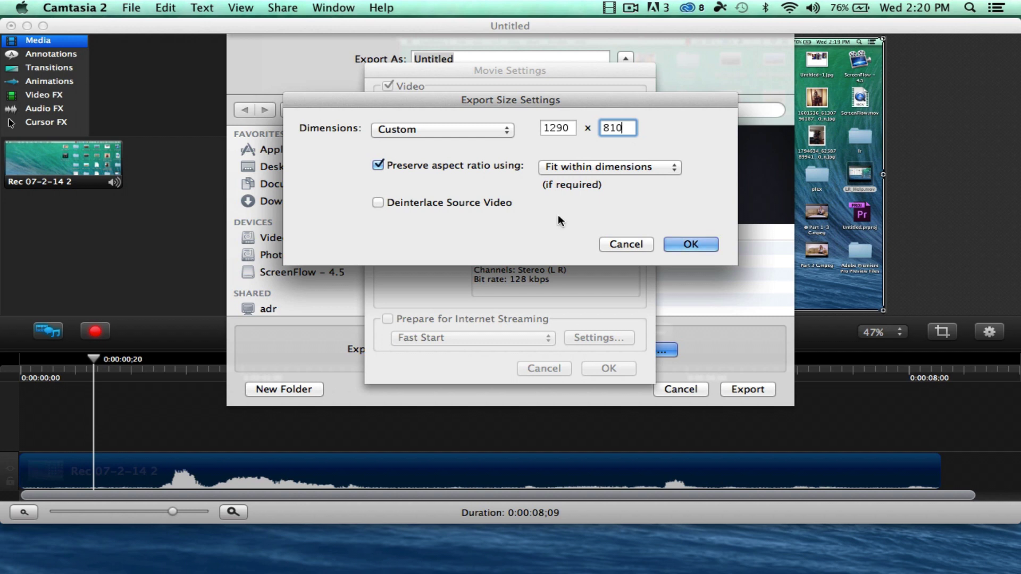
click(680, 246)
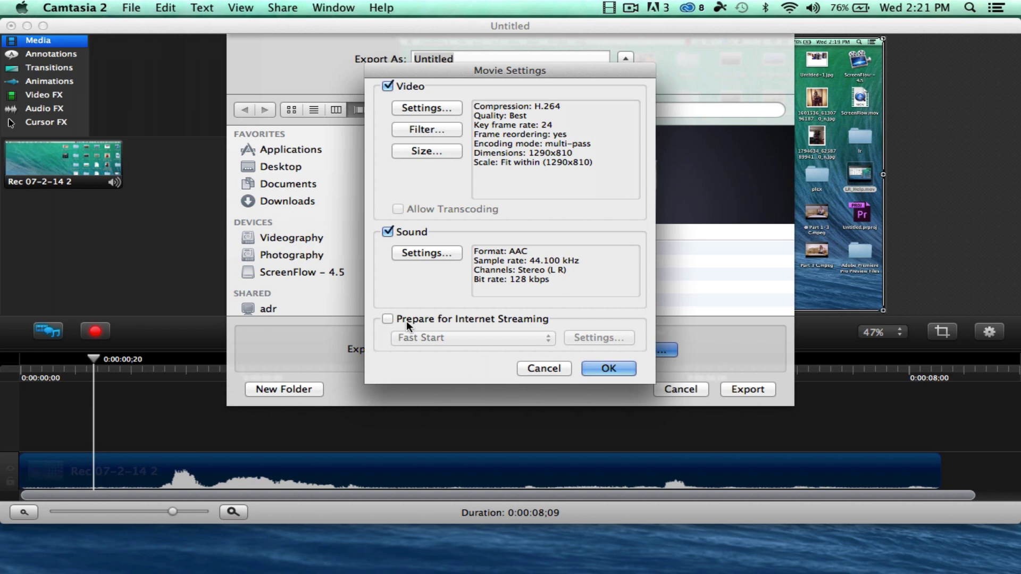
Step: Confirm the movie settings and export the movie to the Desktop as Test_Run
click(602, 367)
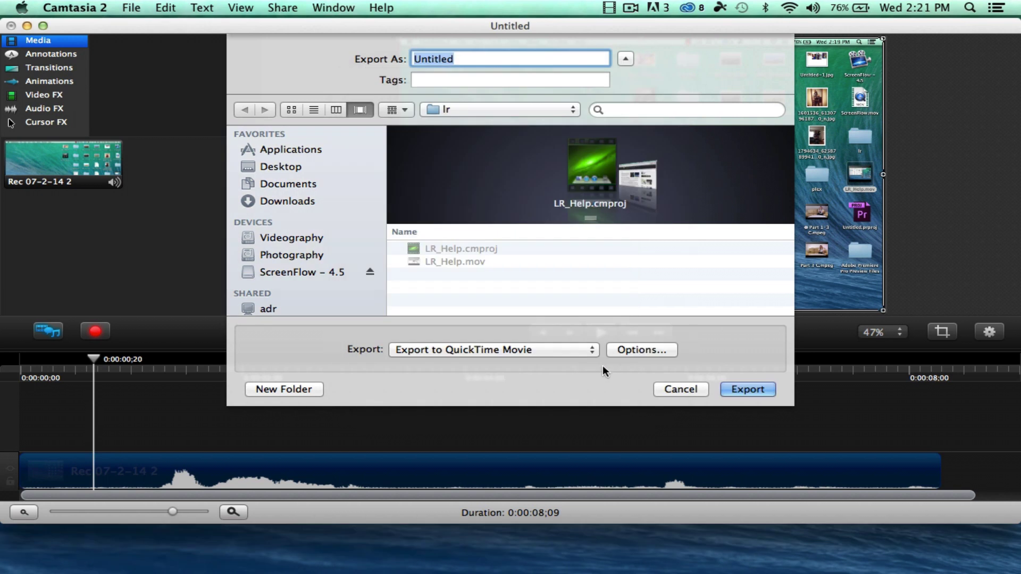
click(298, 166)
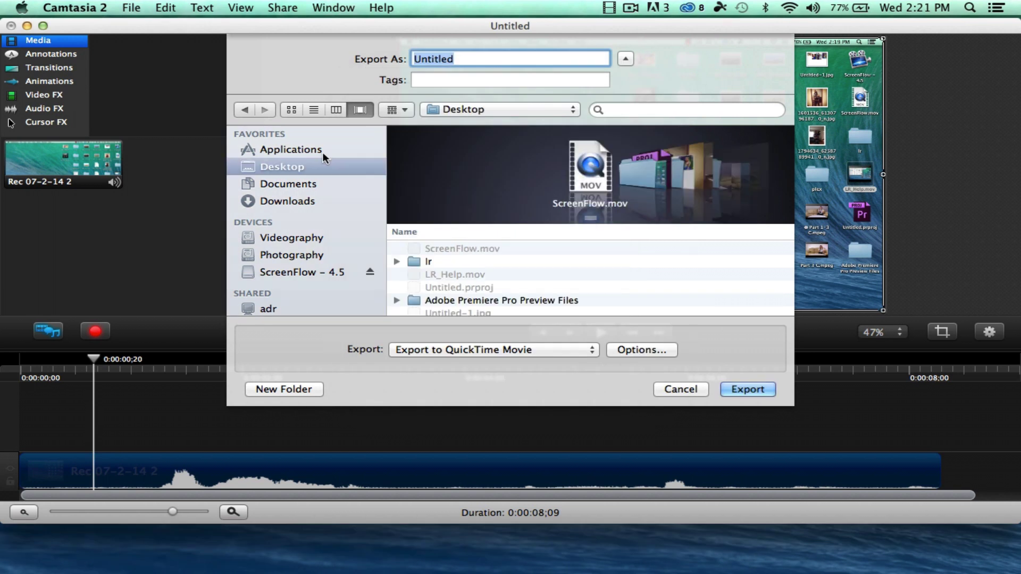
text(Te)
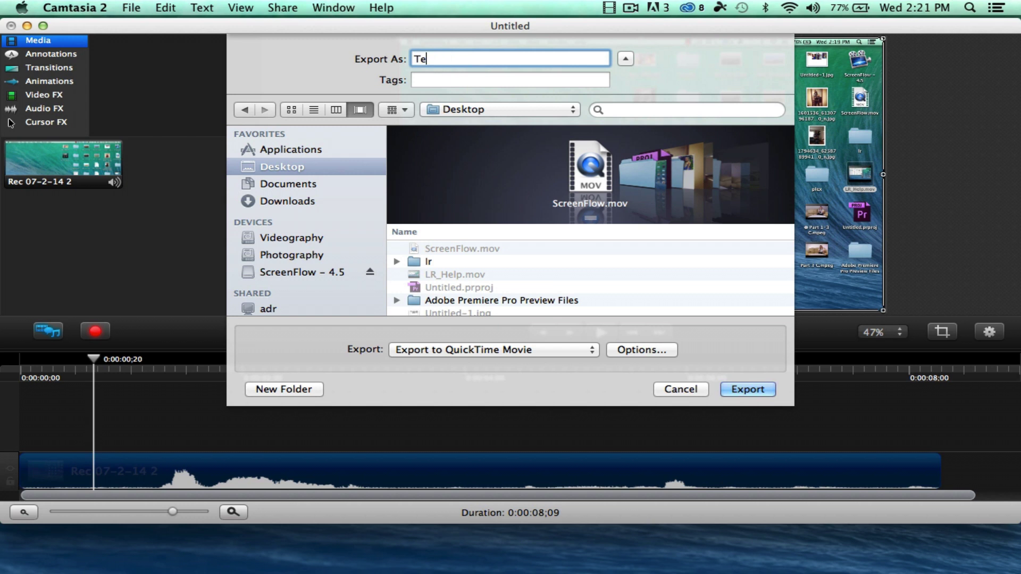
text(st_Ru)
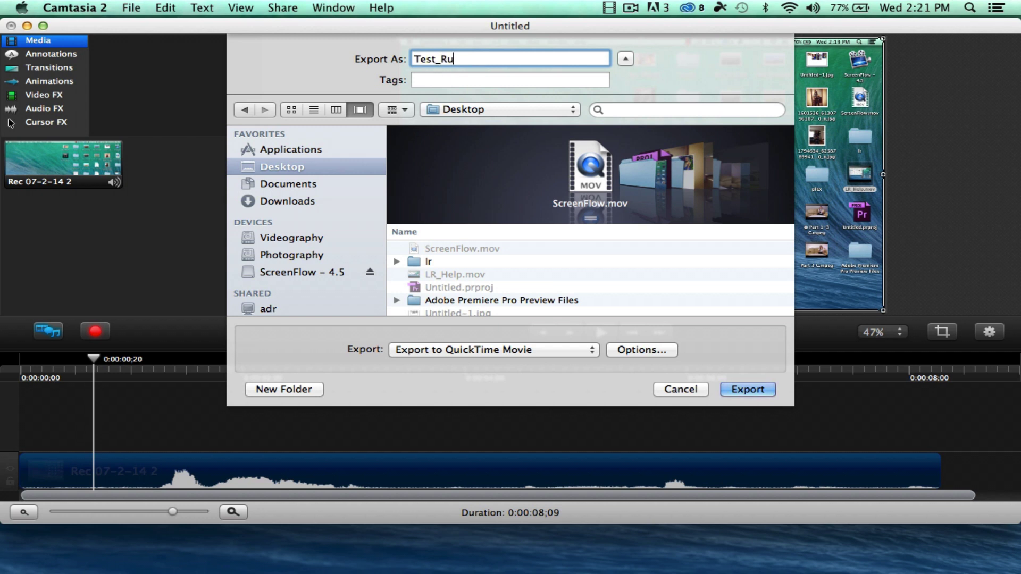
text(n)
click(746, 393)
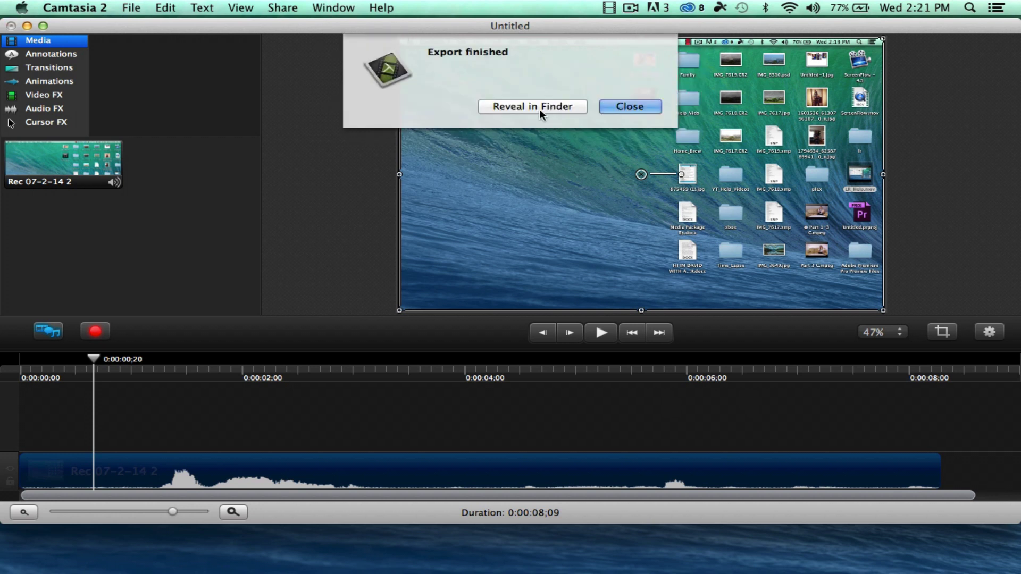
Step: Reveal Test_Run.mov in Finder, open it in QuickTime Player, and play it
click(539, 106)
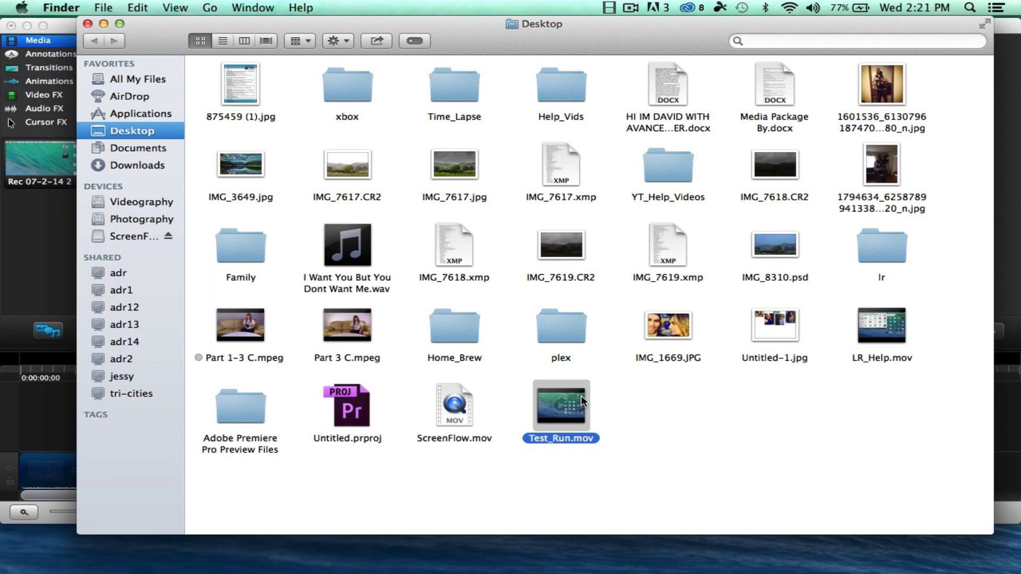
double_click(561, 406)
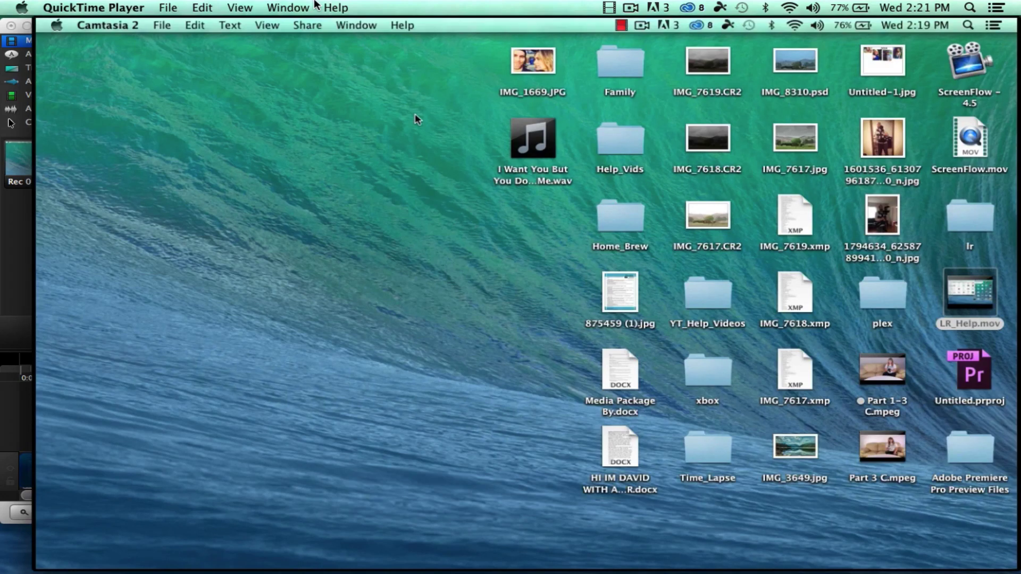
drag(330, 22, 308, 16)
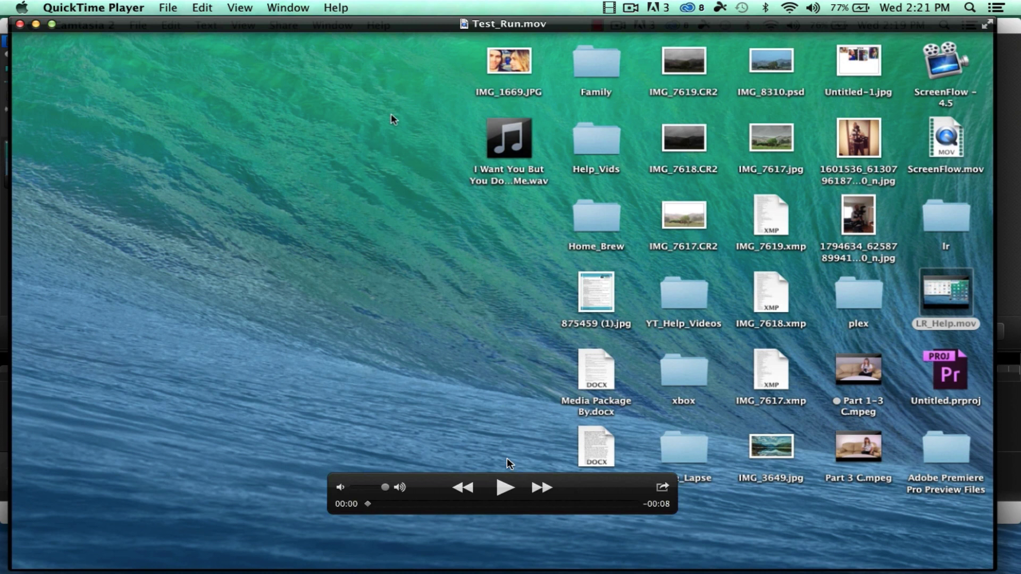
click(509, 486)
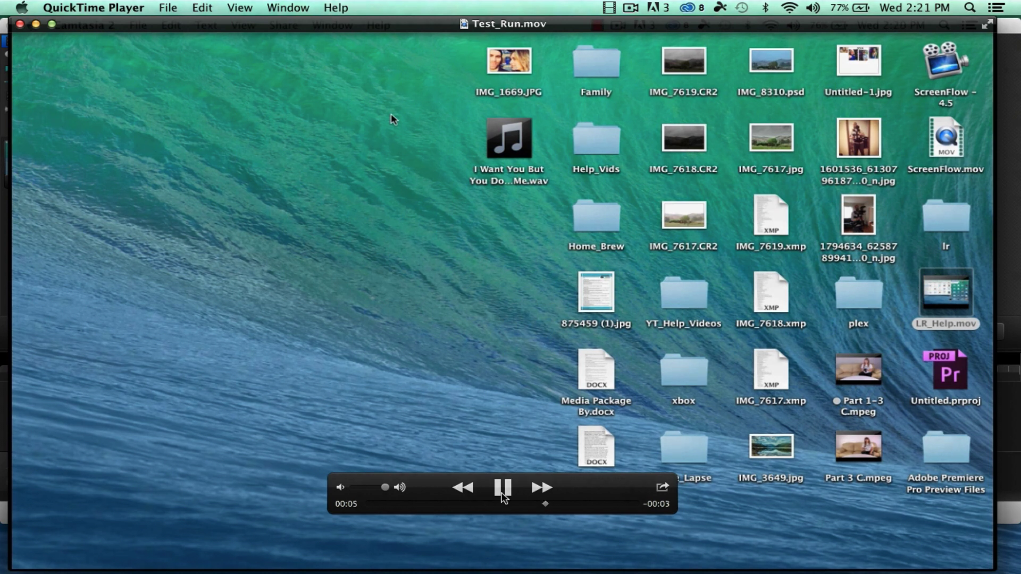
Step: Pause the Test_Run.mov playback at 00:05
click(501, 490)
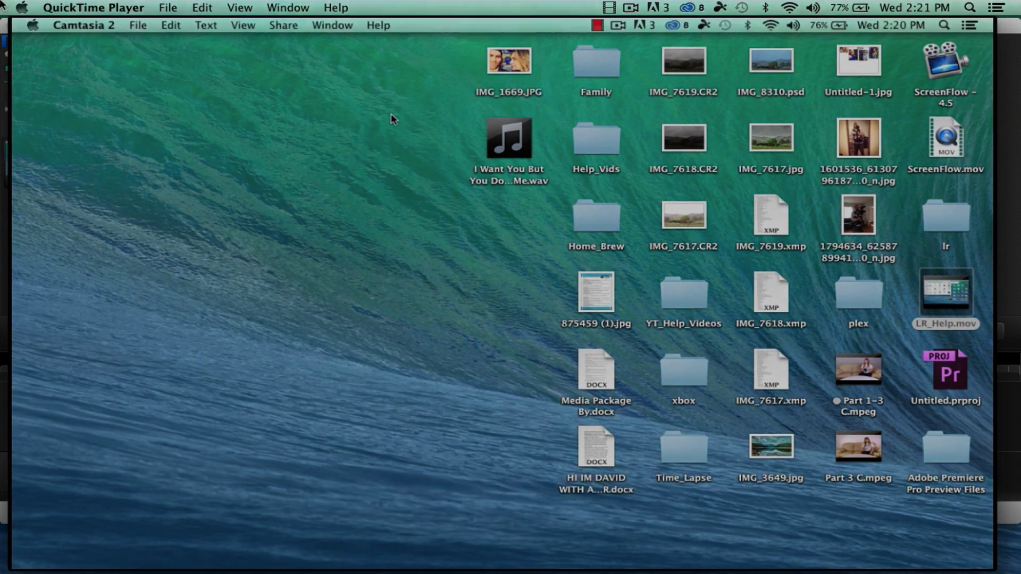
mouse_move(12, 35)
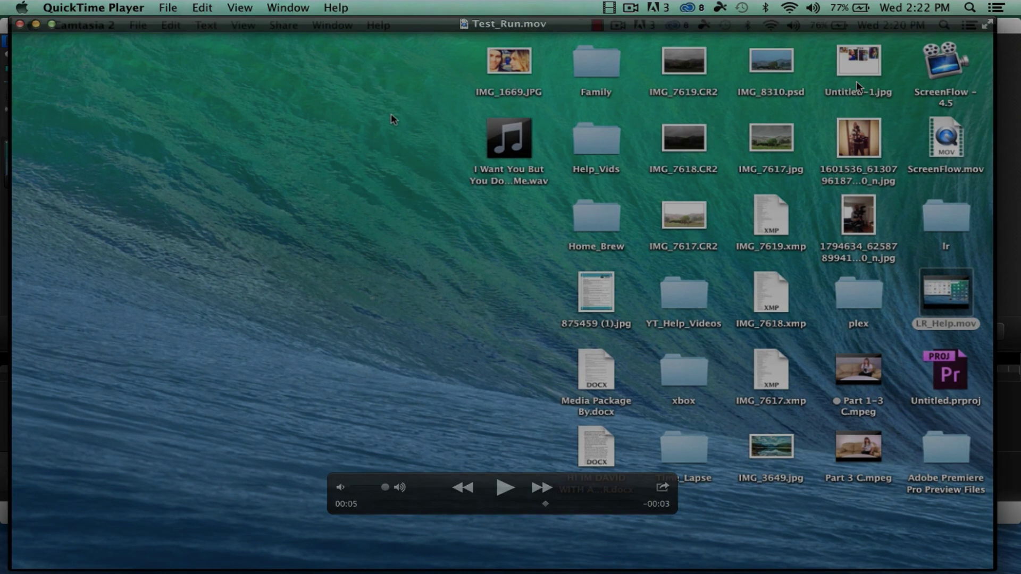